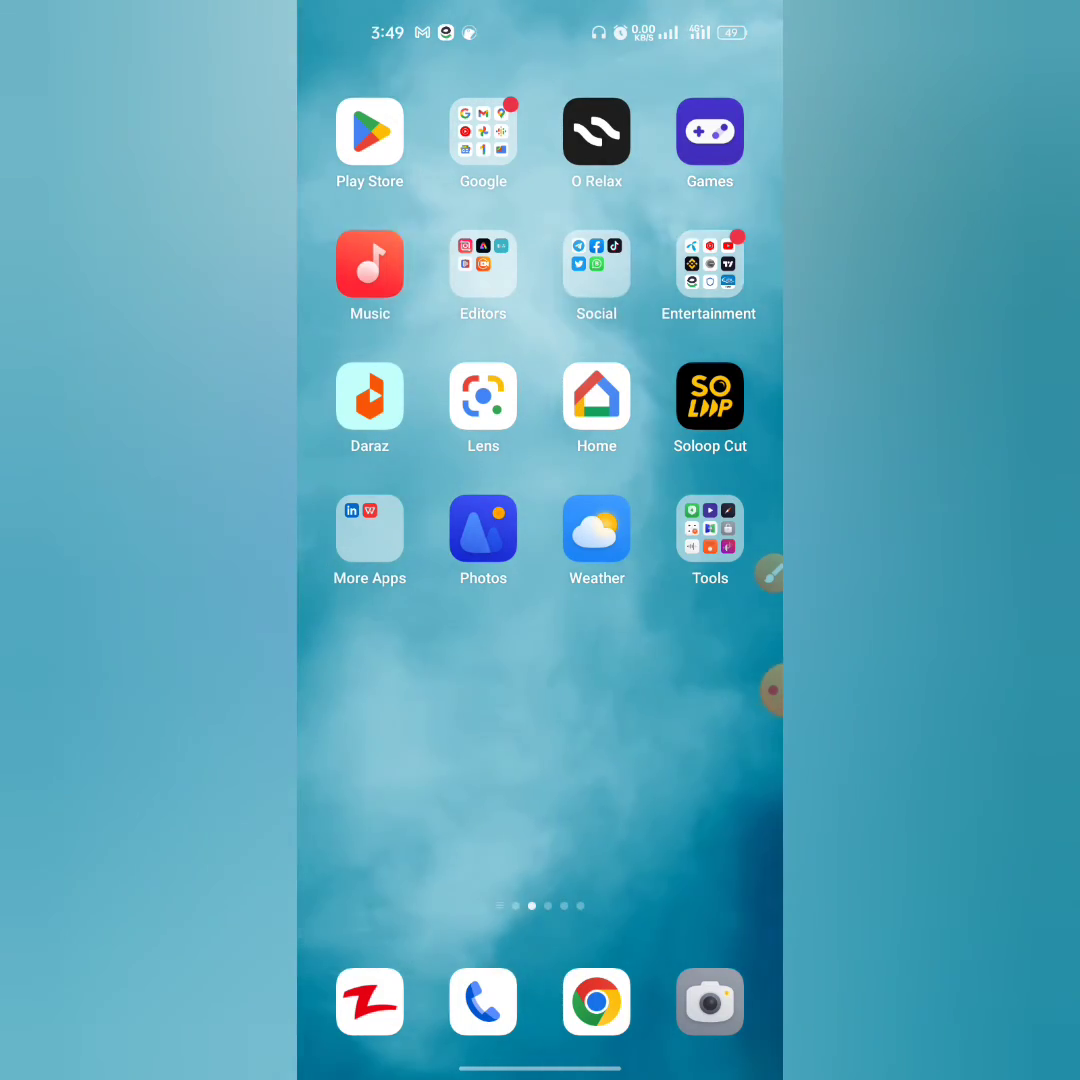
# Drag the Weather app icon out of the grid and back to its original spot.
pyautogui.click(597, 528)
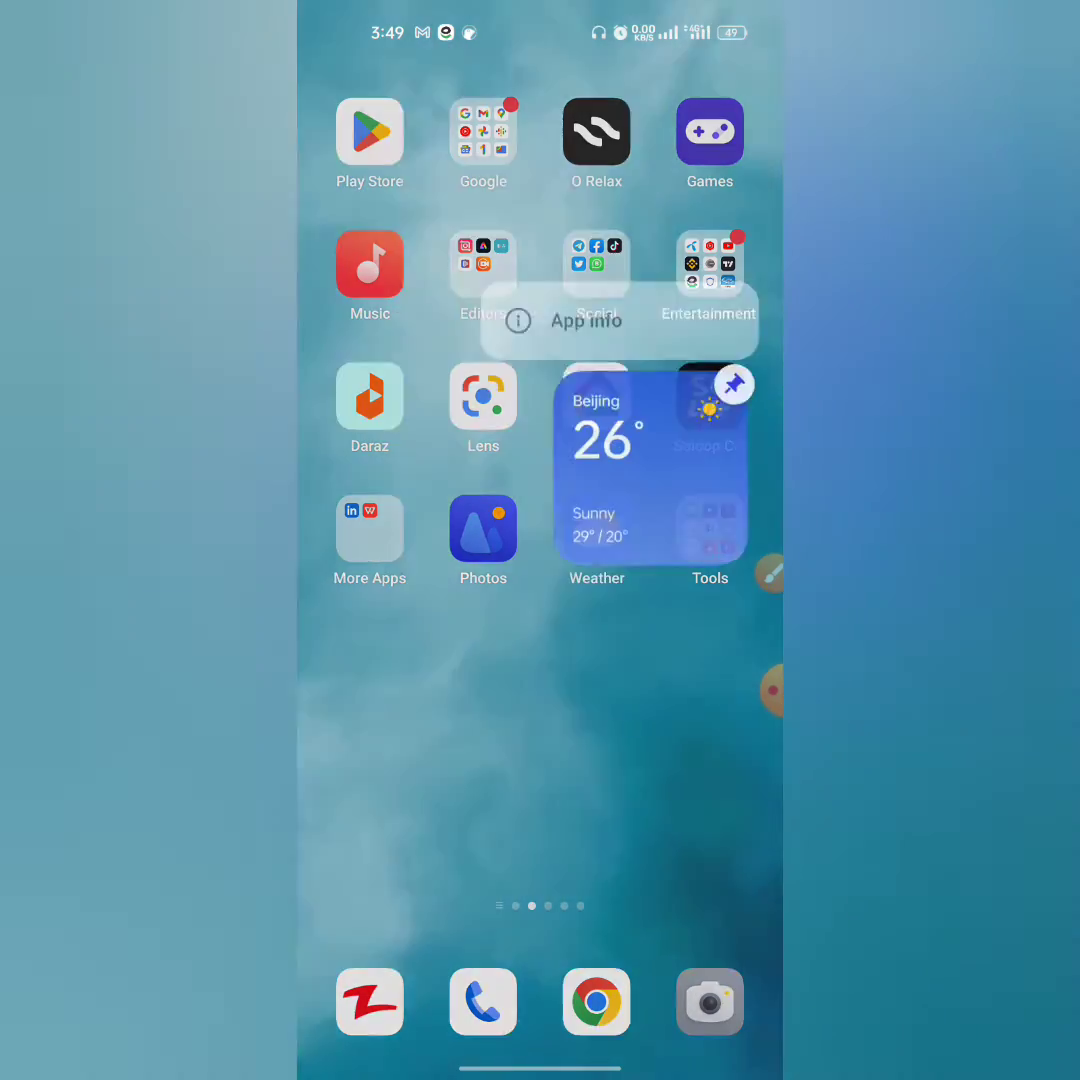
pyautogui.moveTo(597, 528); pyautogui.dragTo(590, 710)
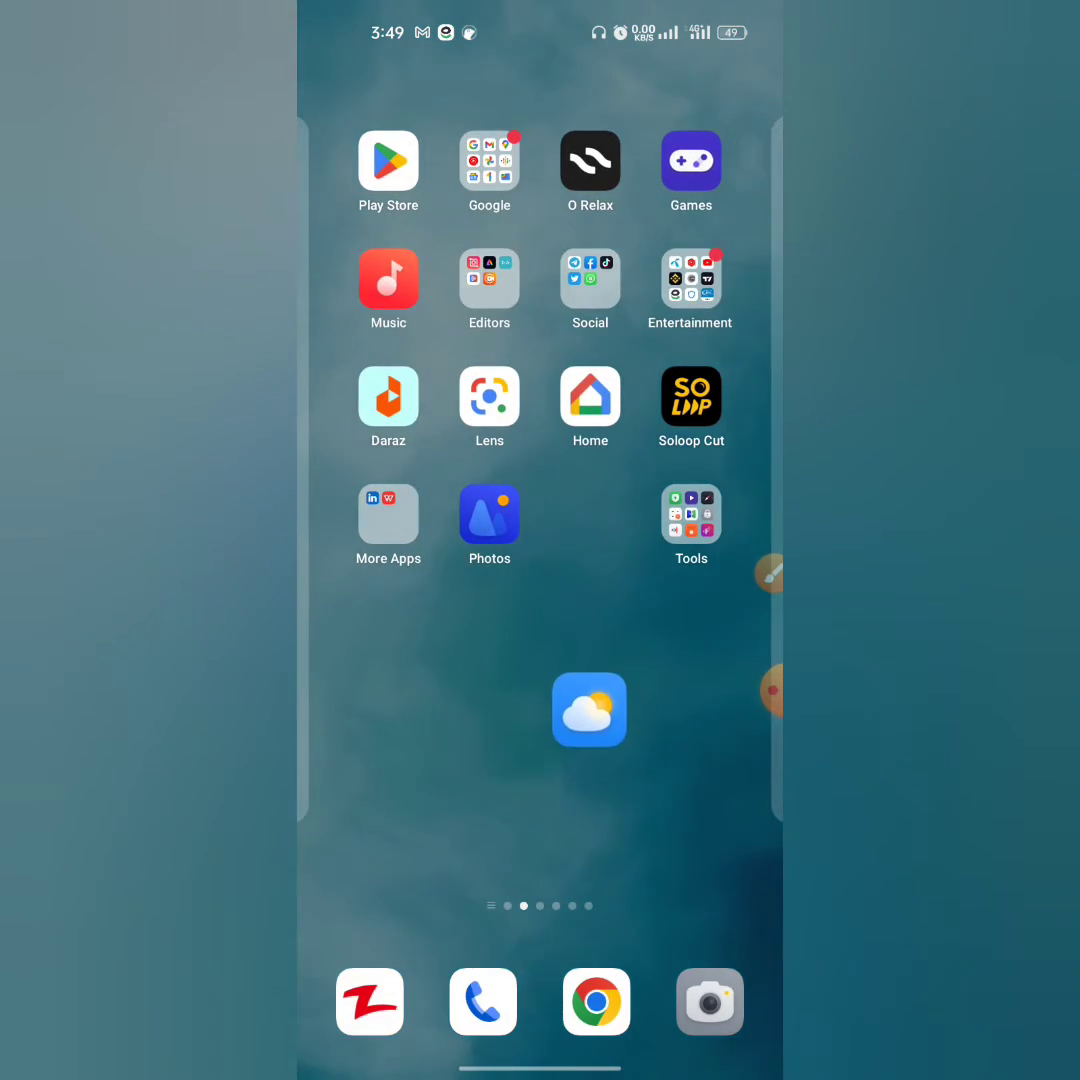
pyautogui.moveTo(574, 525); pyautogui.dragTo(597, 528)
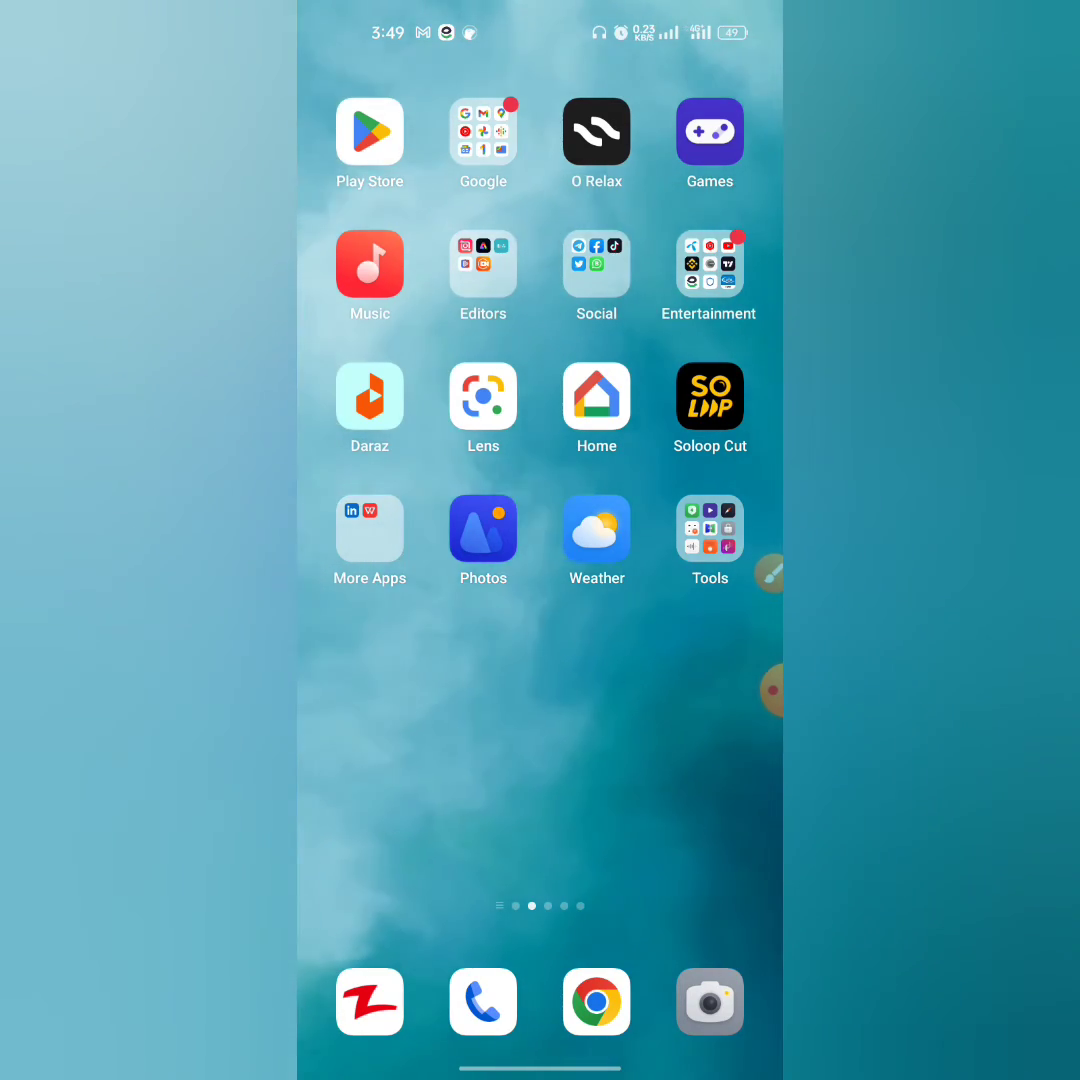
# Launch Settings from the first home page and reach the Home screen & Lock screen page.
pyautogui.moveTo(400, 700); pyautogui.dragTo(700, 700)
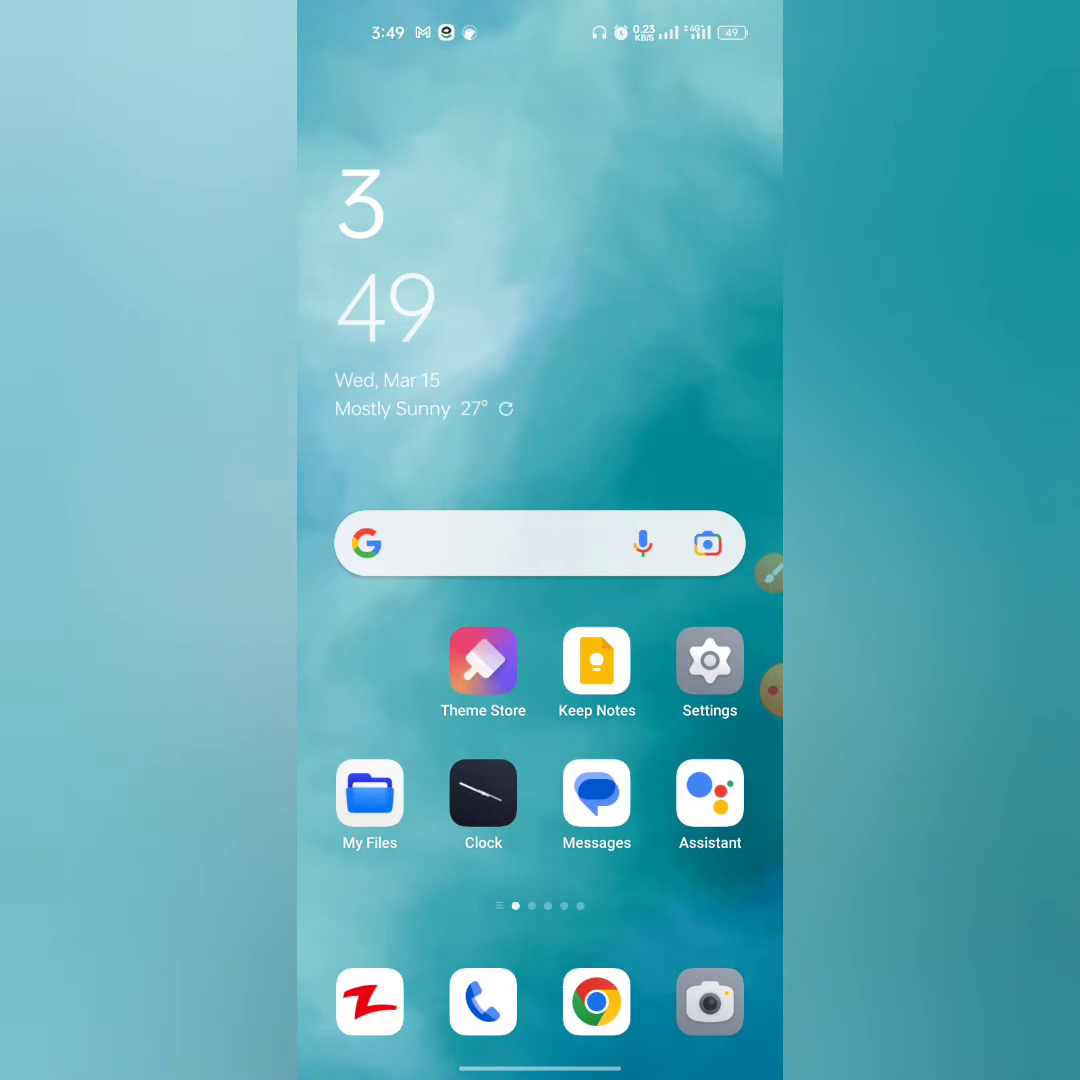
pyautogui.click(709, 661)
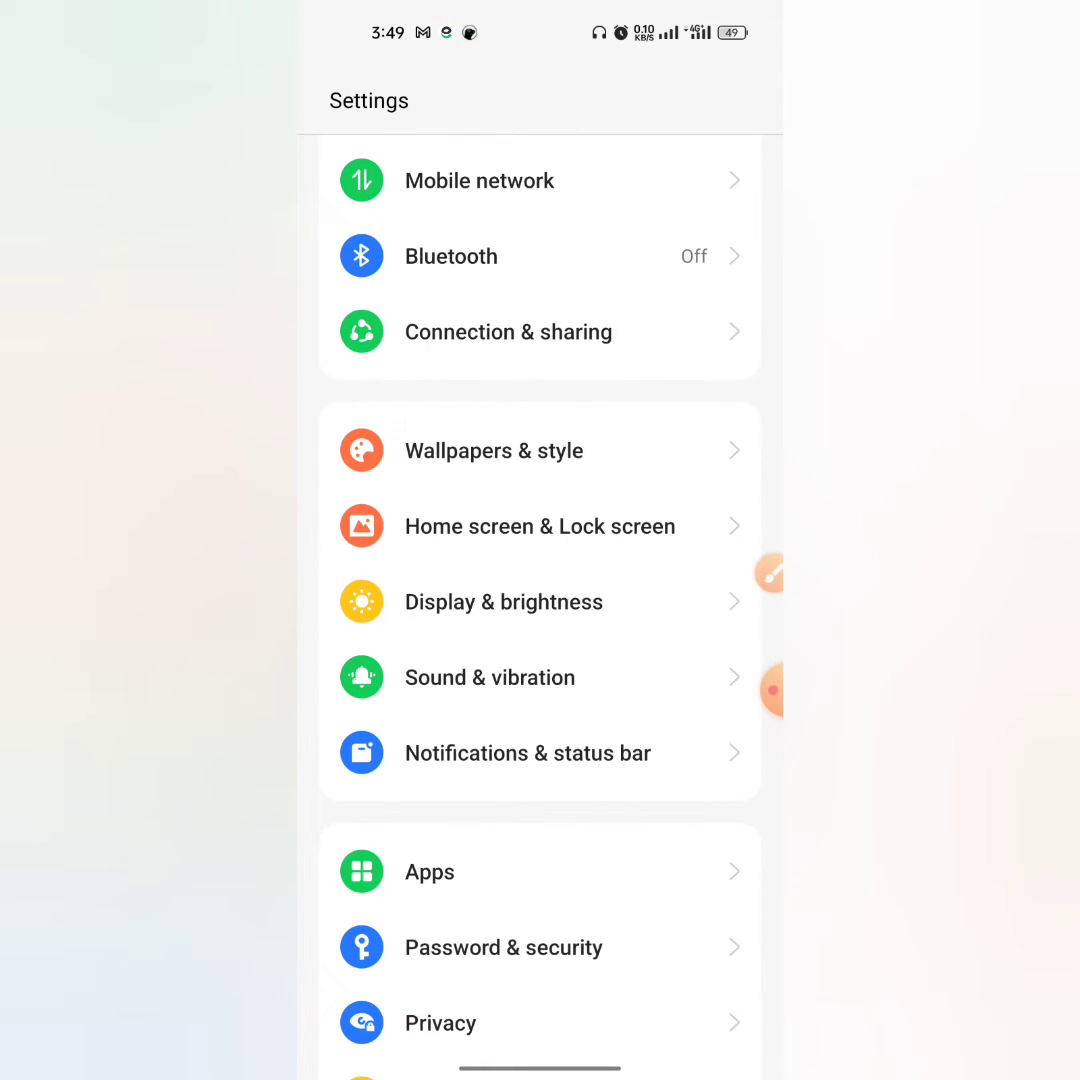
pyautogui.click(770, 575)
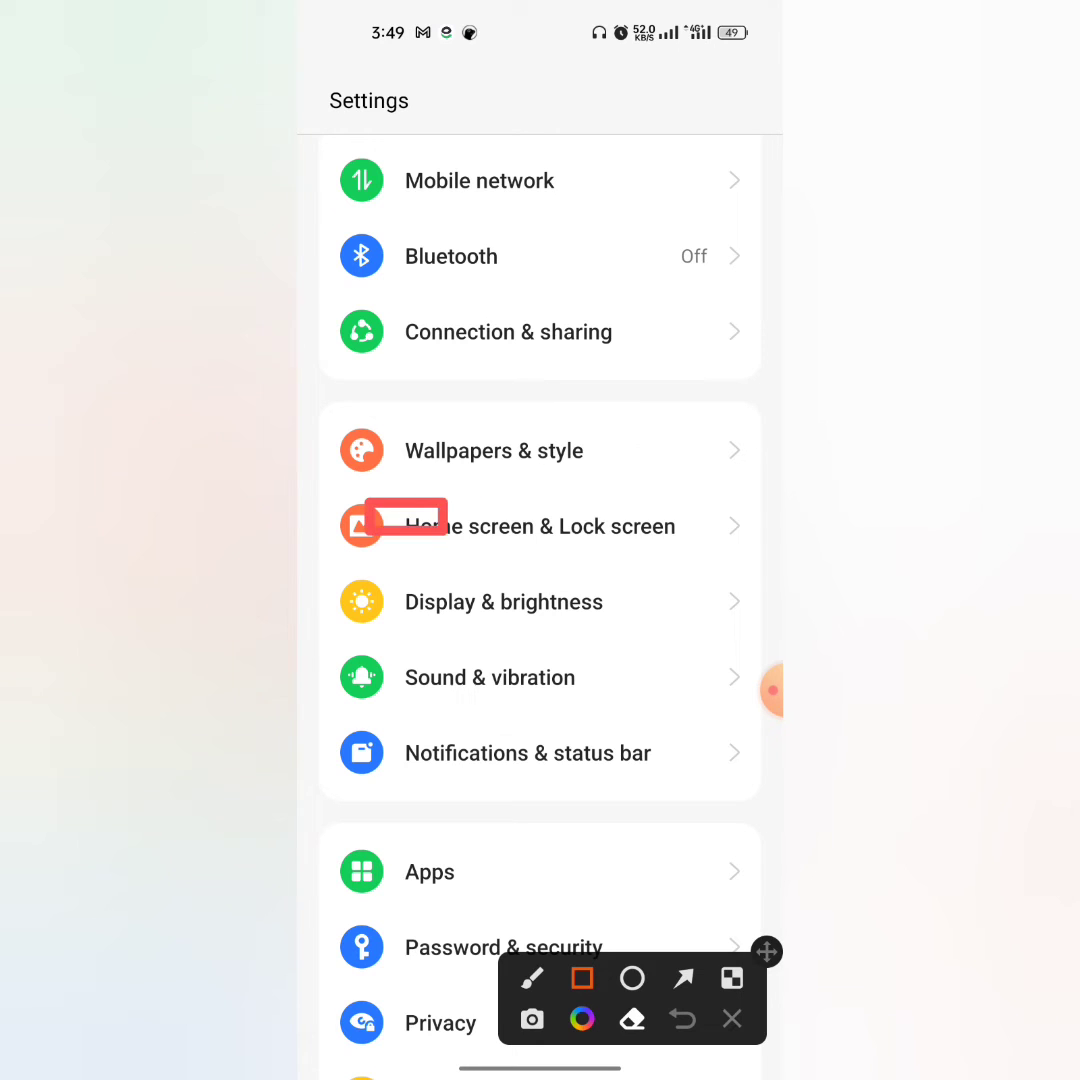
pyautogui.moveTo(688, 561); pyautogui.dragTo(722, 575)
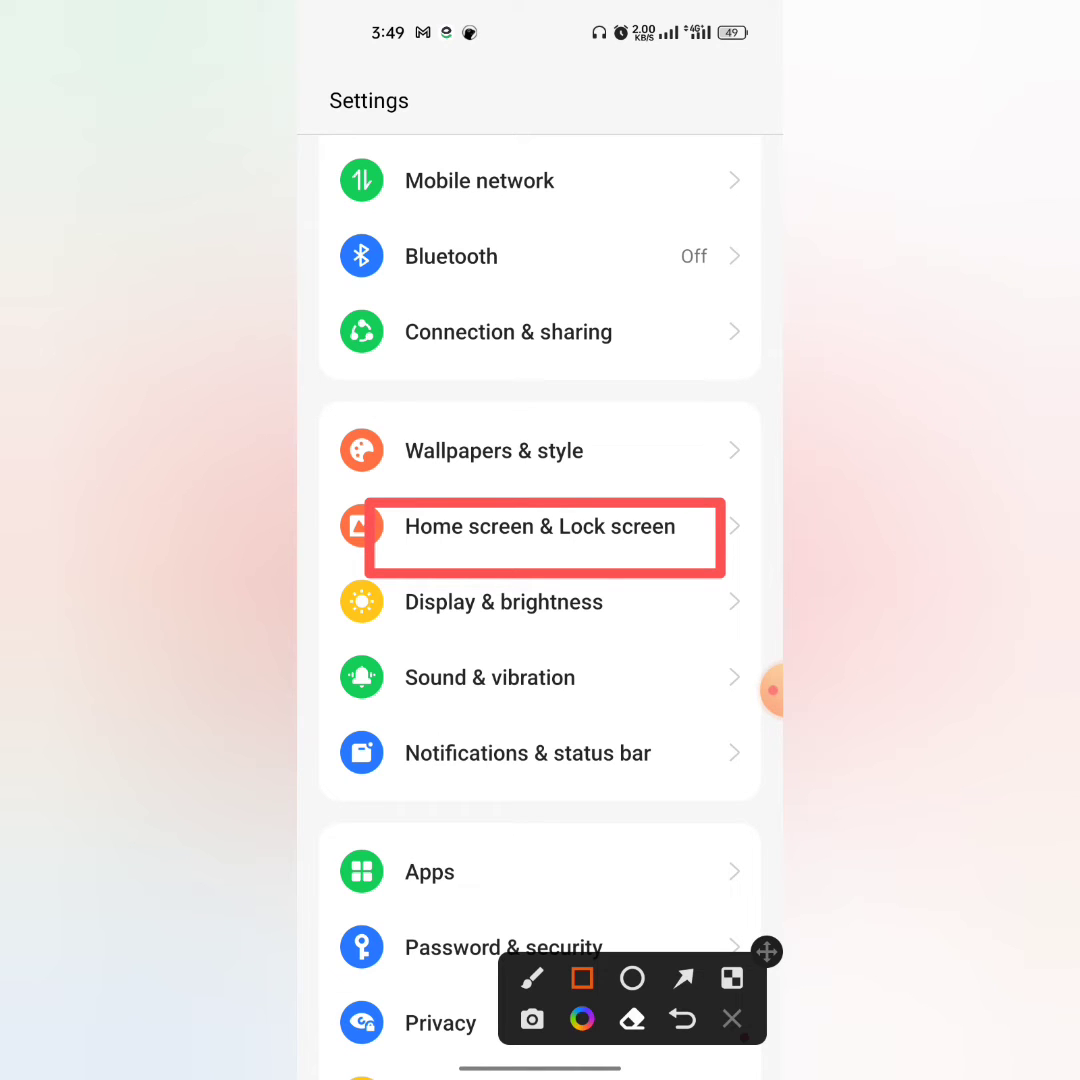
pyautogui.click(732, 1019)
# Turn on the Lock Home screen layout toggle under Home screen & Lock screen, then go Home.
pyautogui.click(540, 526)
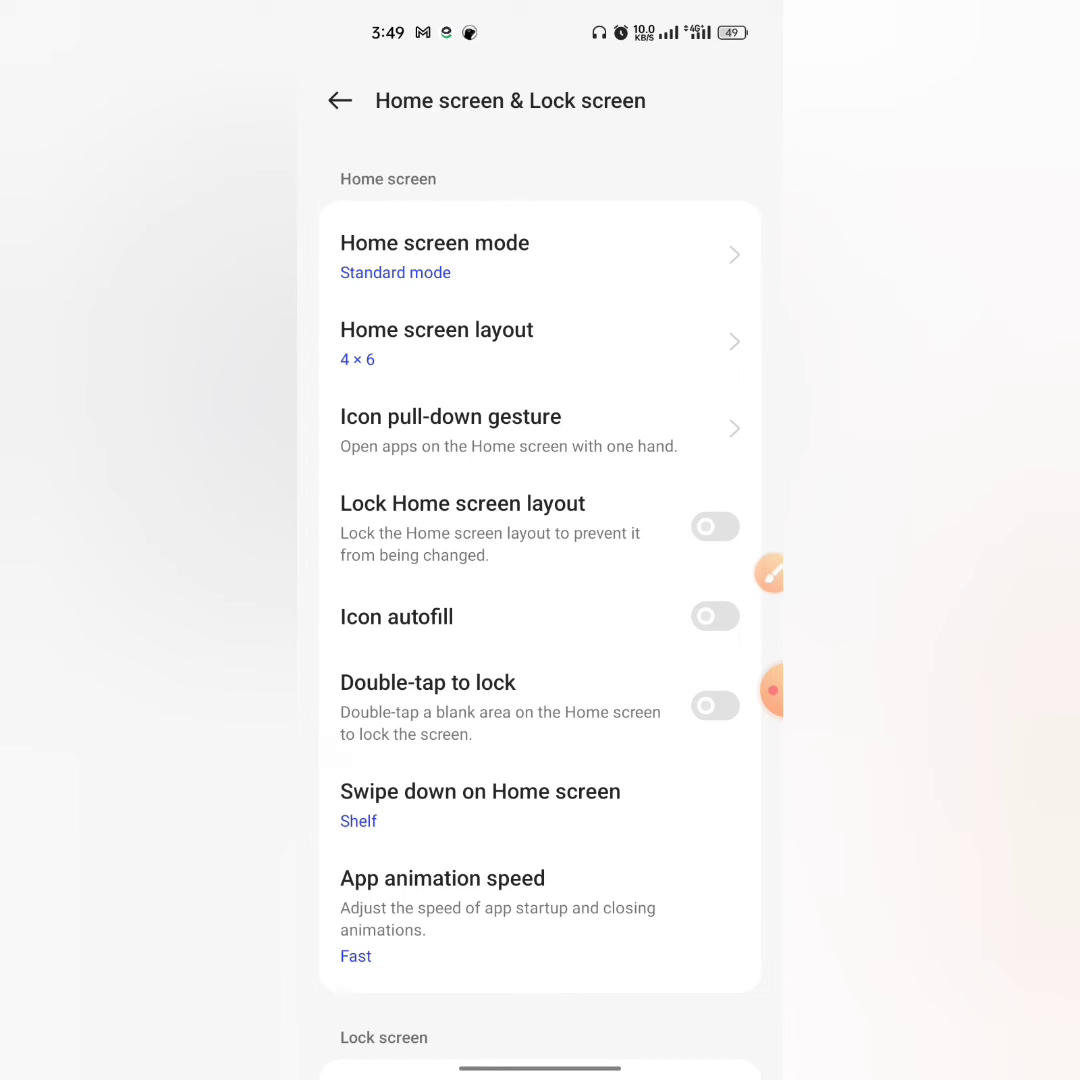
pyautogui.click(770, 573)
pyautogui.click(582, 1019)
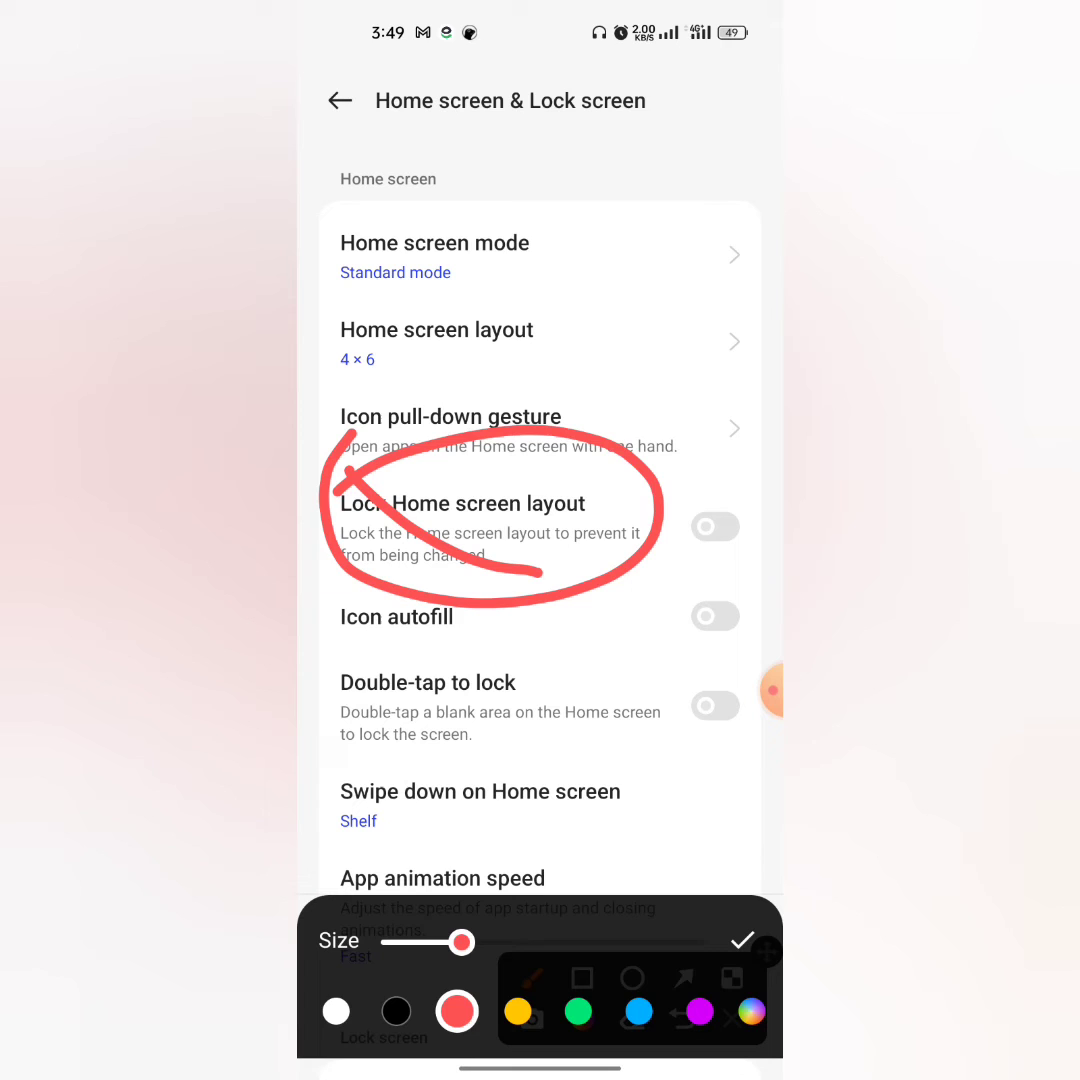
pyautogui.click(741, 940)
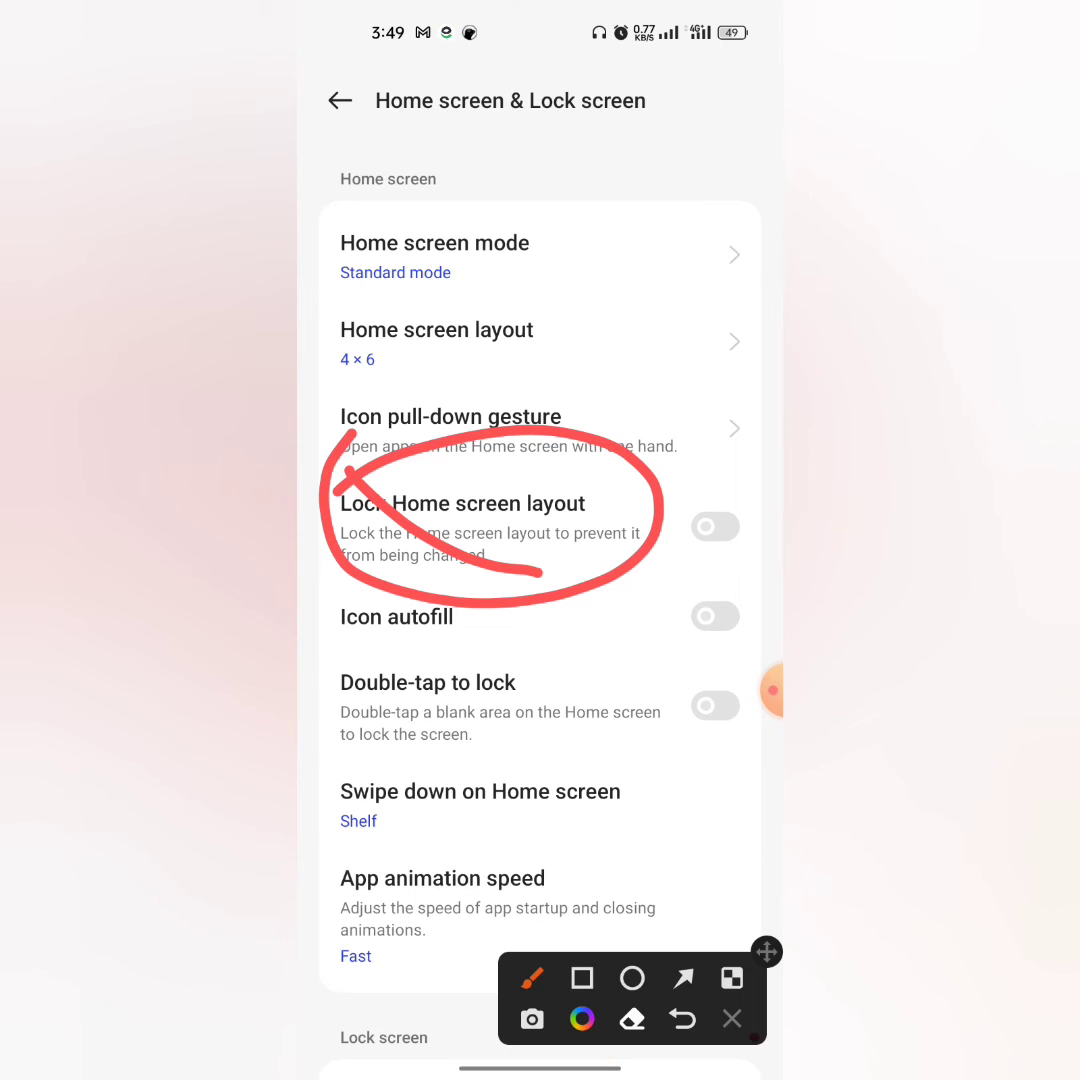
pyautogui.click(732, 1019)
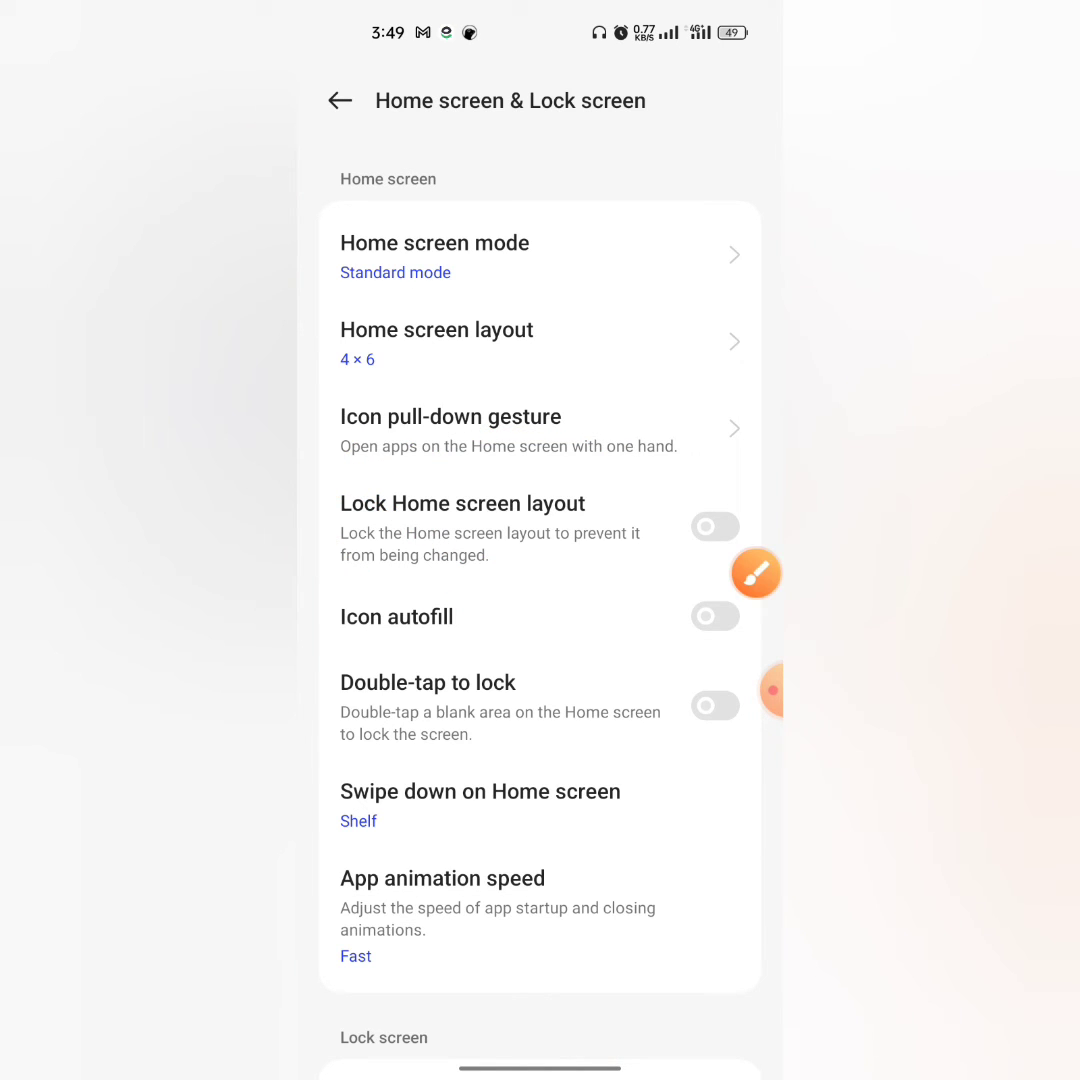
pyautogui.click(715, 527)
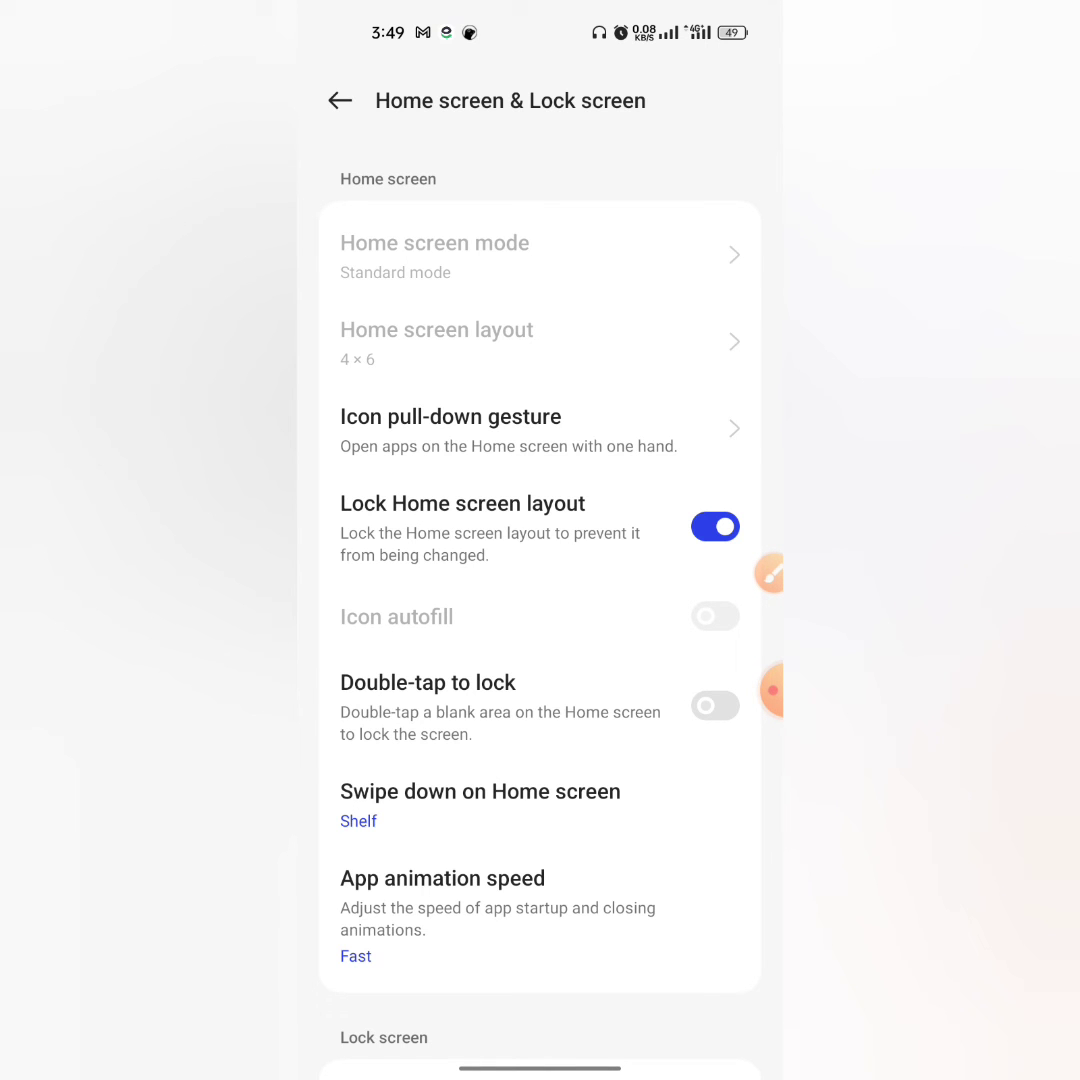
pyautogui.press('Home')
pyautogui.moveTo(700, 600); pyautogui.dragTo(380, 600)
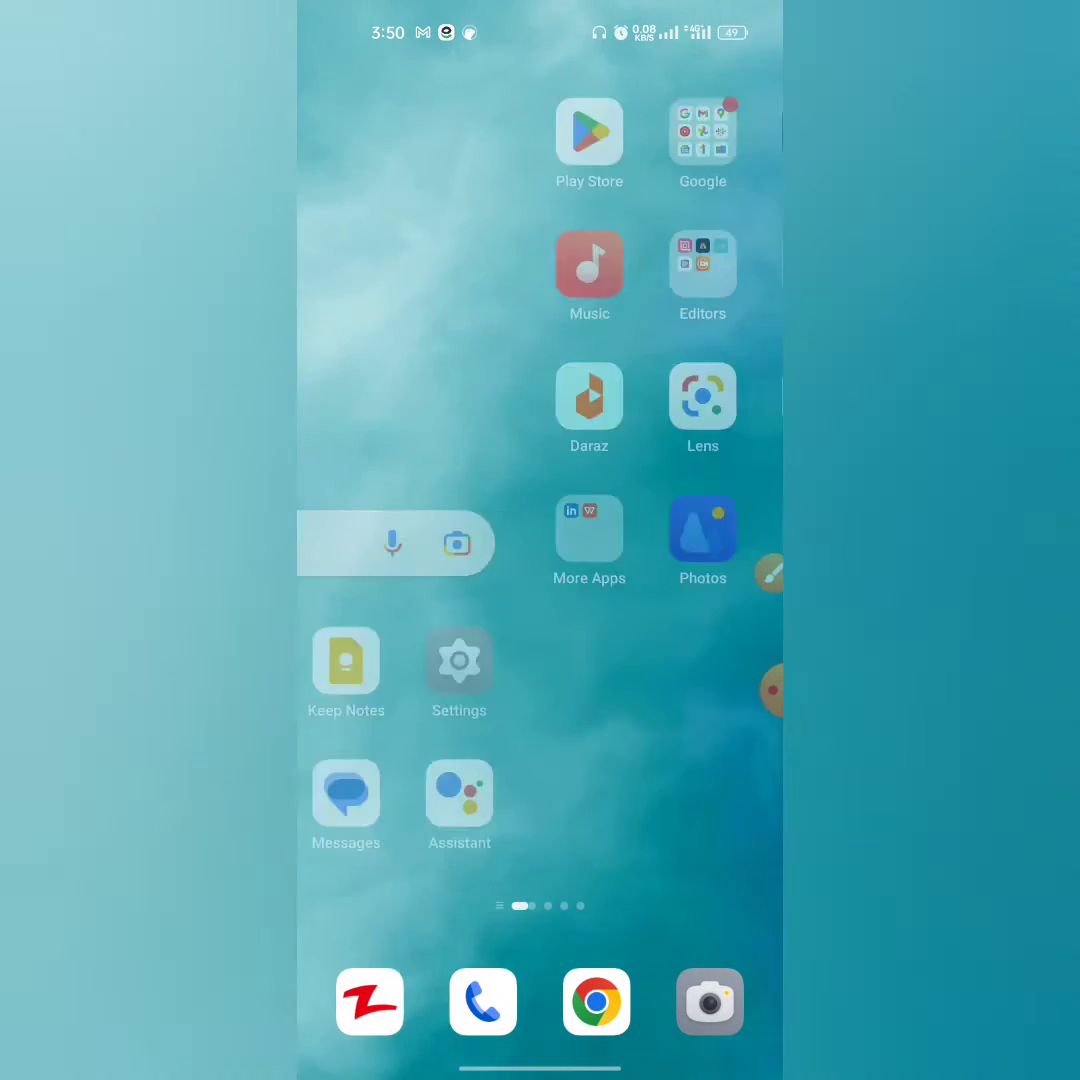
pyautogui.moveTo(597, 530); pyautogui.dragTo(560, 620)
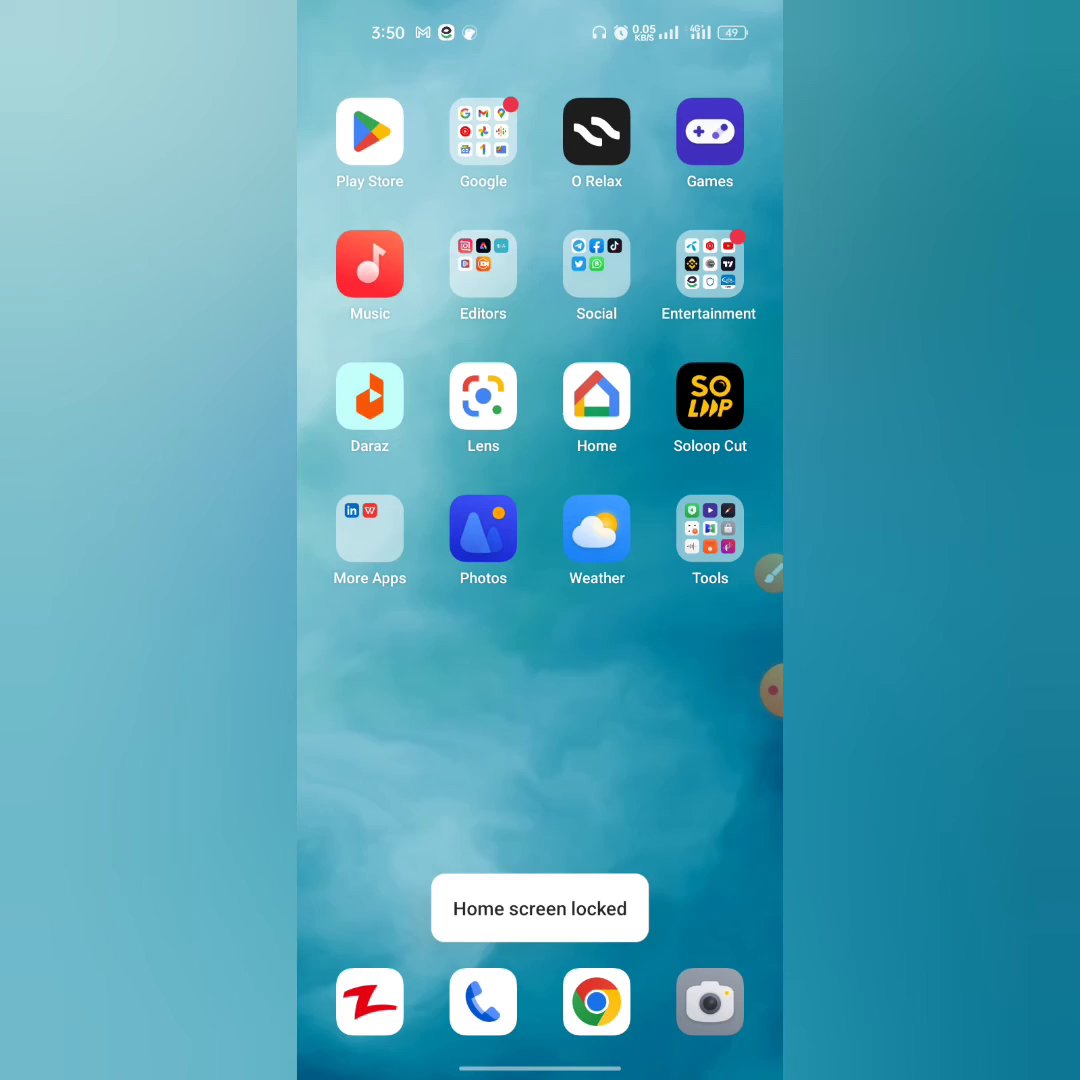
pyautogui.click(772, 690)
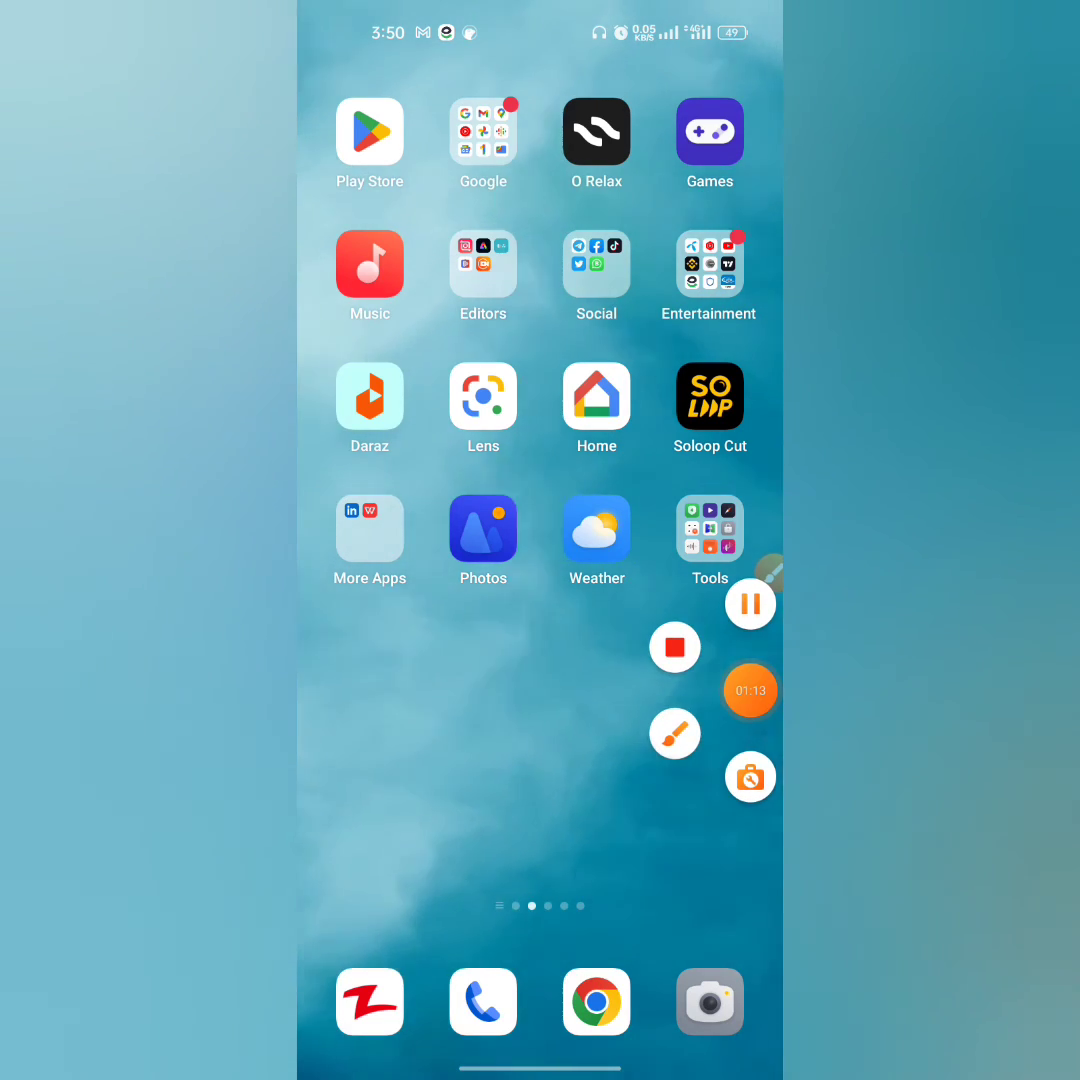
pyautogui.click(500, 750)
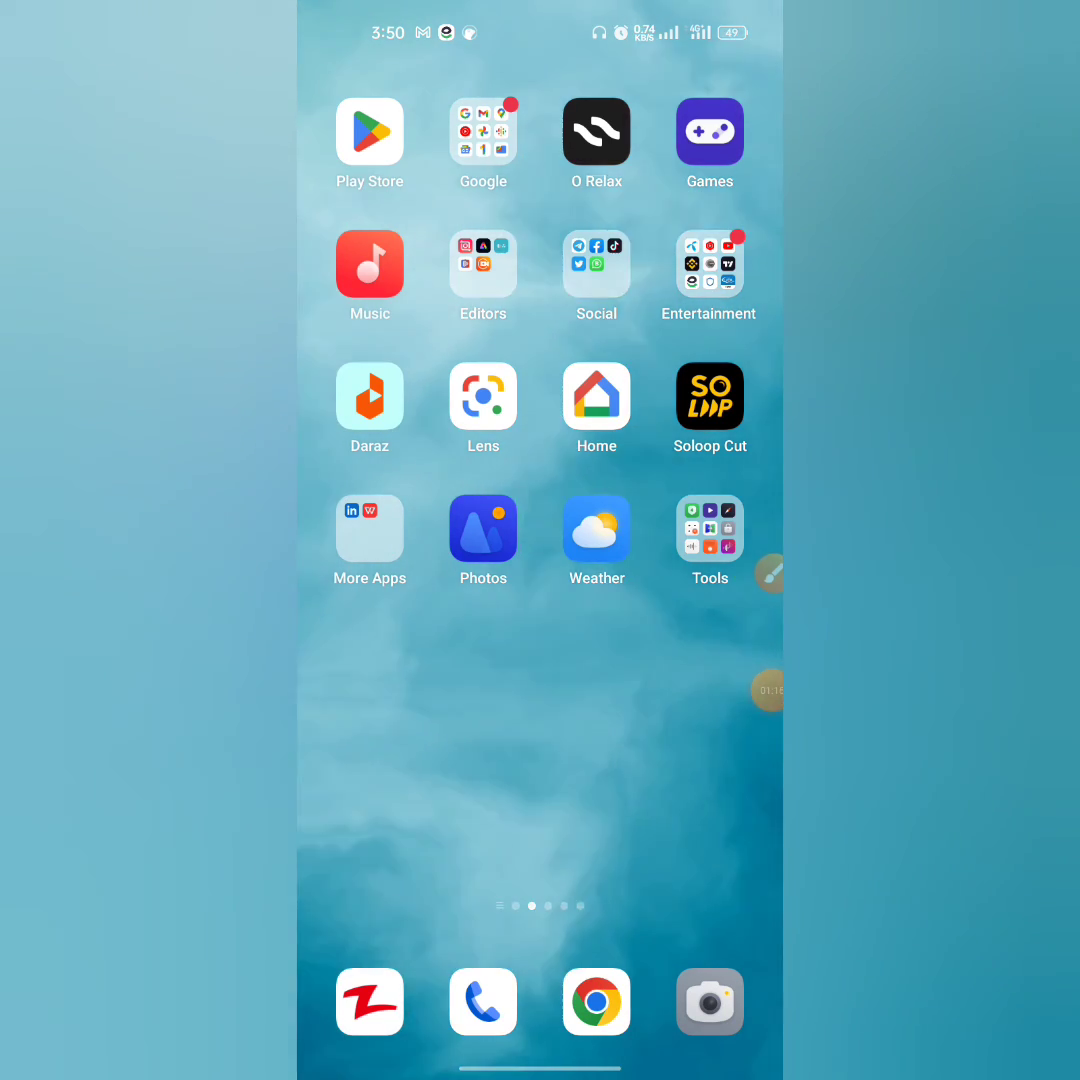